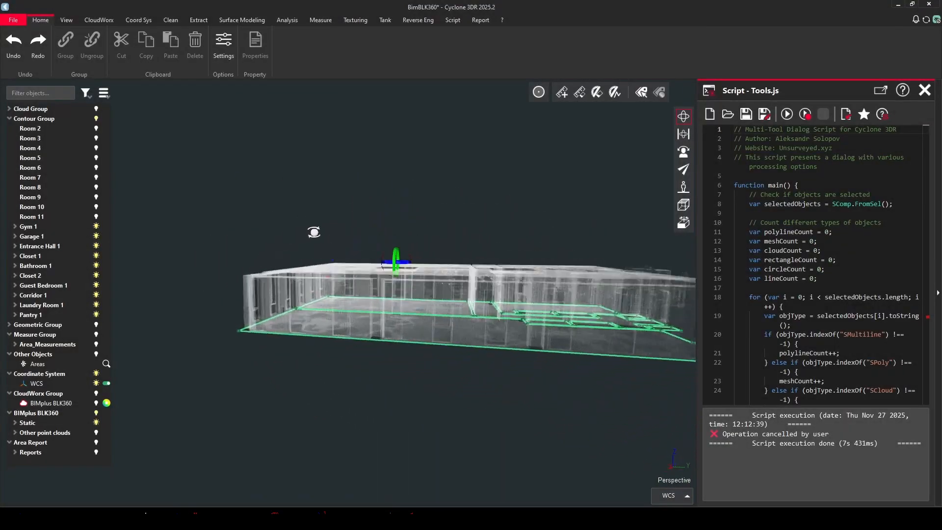
Select all the room contour polylines across the floor plan
scroll(216, 258, up, 6)
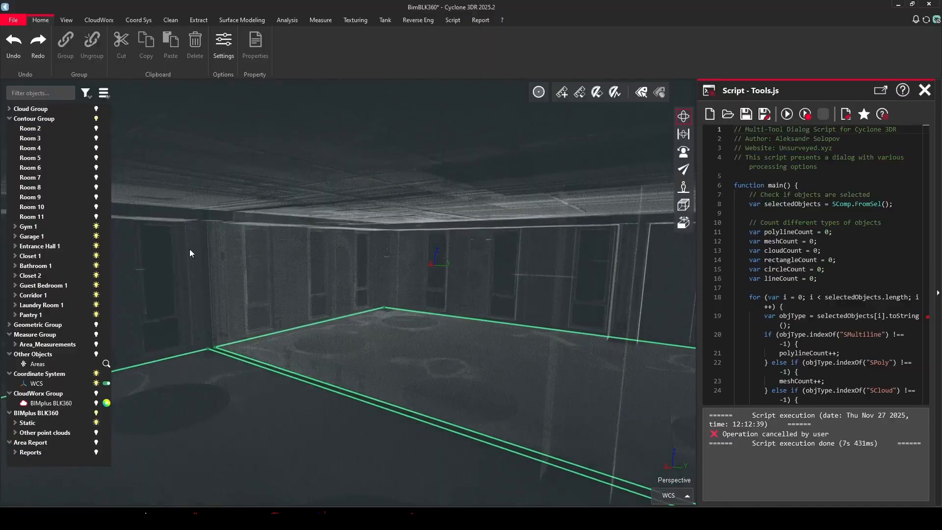
middle_drag(229, 246, 393, 232)
drag(303, 190, 324, 219)
scroll(357, 213, down, 6)
drag(446, 223, 281, 273)
drag(237, 120, 575, 410)
drag(343, 263, 352, 314)
scroll(364, 263, up, 3)
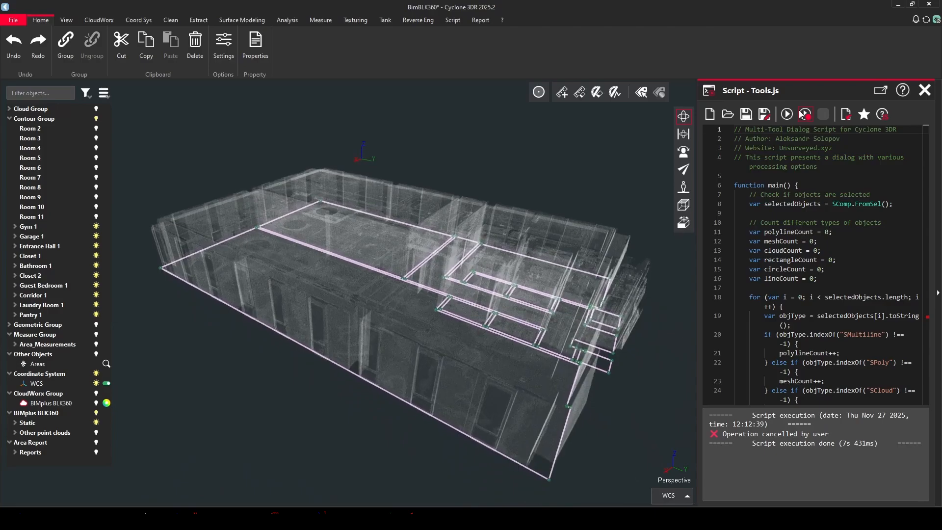
Run the script's Polyline_Extrude Rooms tool on the selection, extruding based on horizontal planes in polyline groups
click(786, 115)
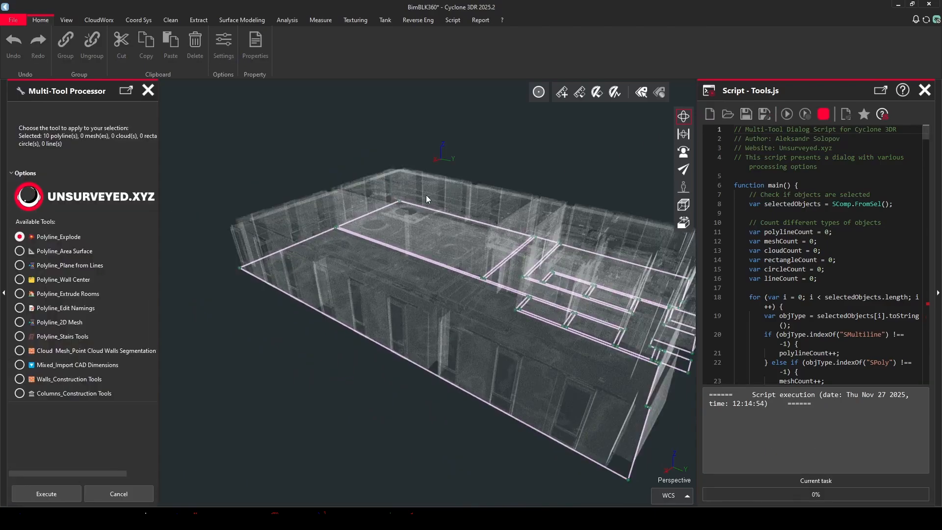
click(58, 495)
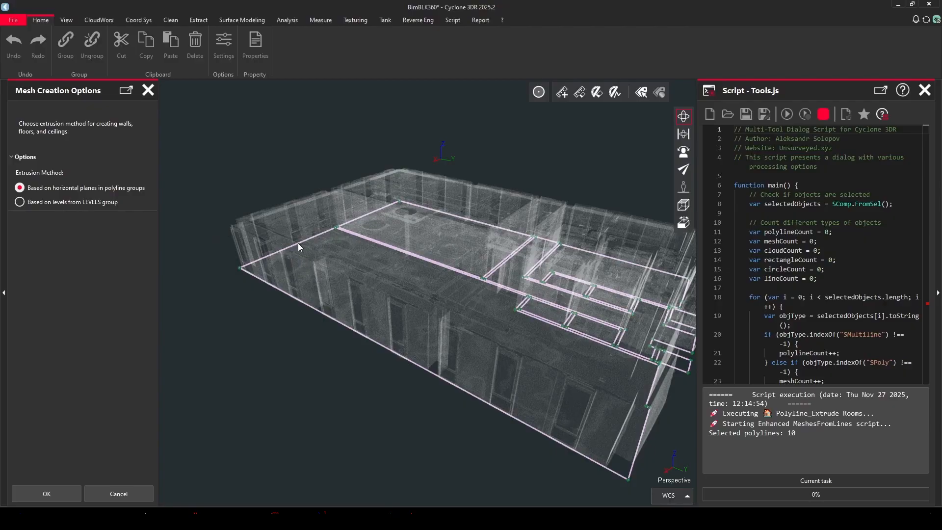
drag(438, 279, 130, 233)
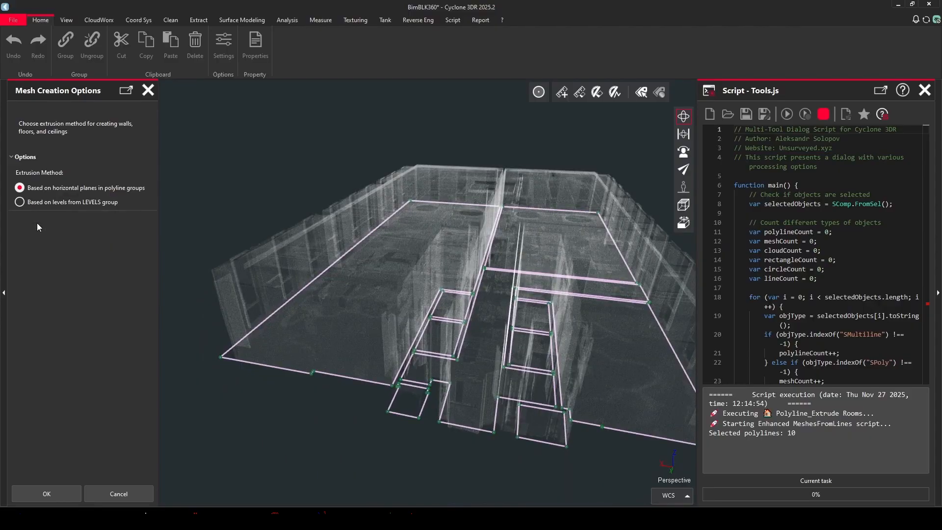
click(40, 499)
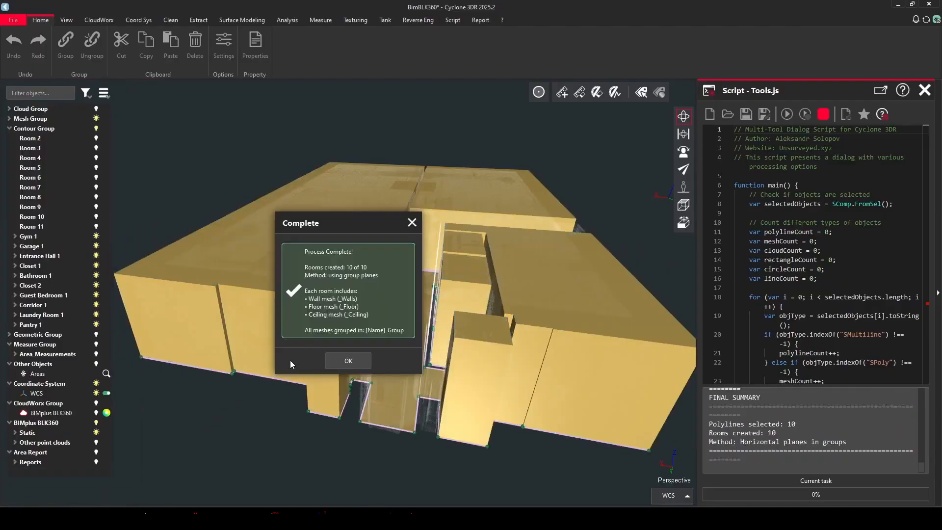
click(347, 358)
Delete the Corridor 1 room meshes and the extracted planes stored in the Corridor 1 contour group
drag(390, 328, 339, 360)
click(364, 340)
key(Delete)
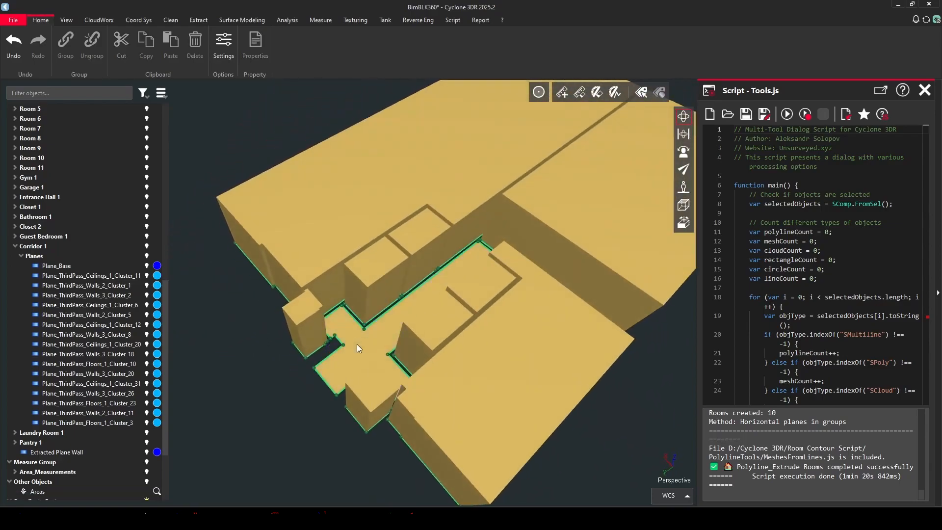
drag(357, 344, 328, 390)
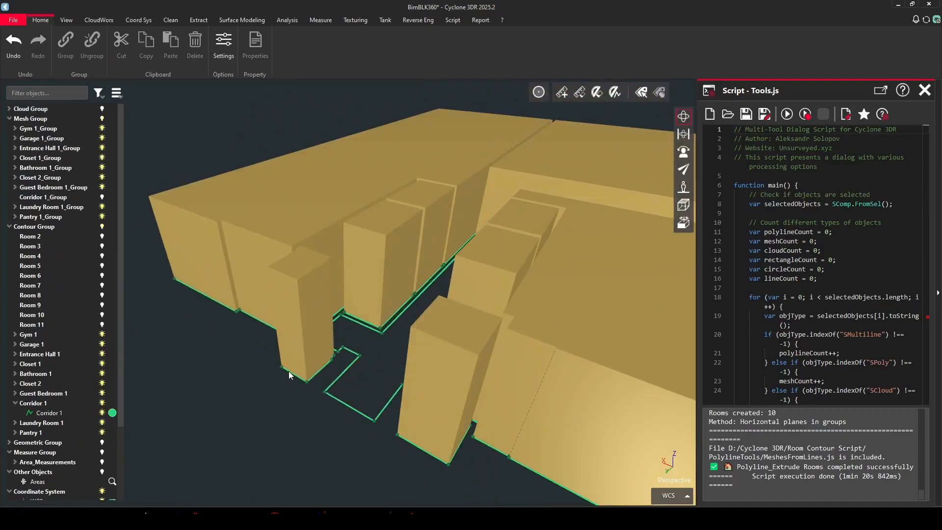
Collapse the expanded object groups in the project tree, from Mesh Group down to Area Report
click(9, 119)
click(9, 129)
click(9, 148)
click(9, 158)
click(8, 168)
click(9, 178)
click(9, 187)
click(9, 197)
Create a new root folder named LEVELS
right_click(51, 214)
click(86, 235)
text(LEVELS)
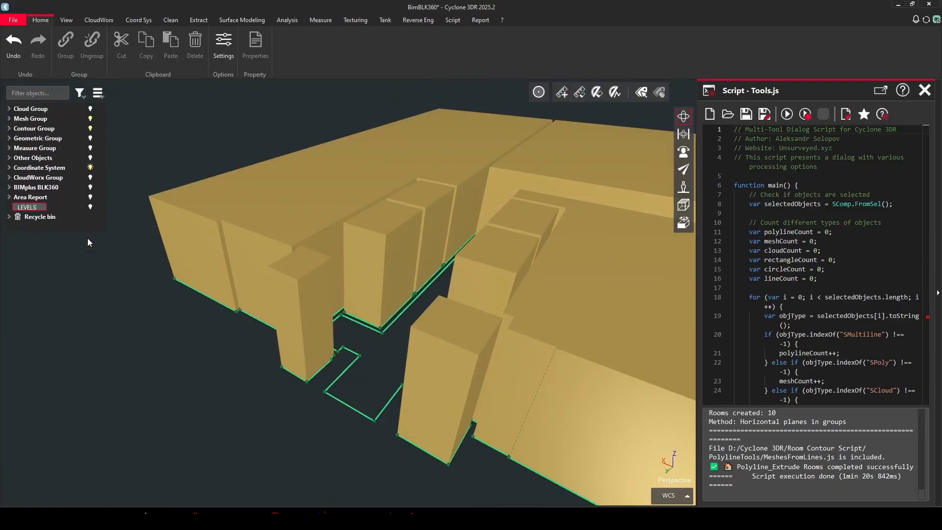
key(Return)
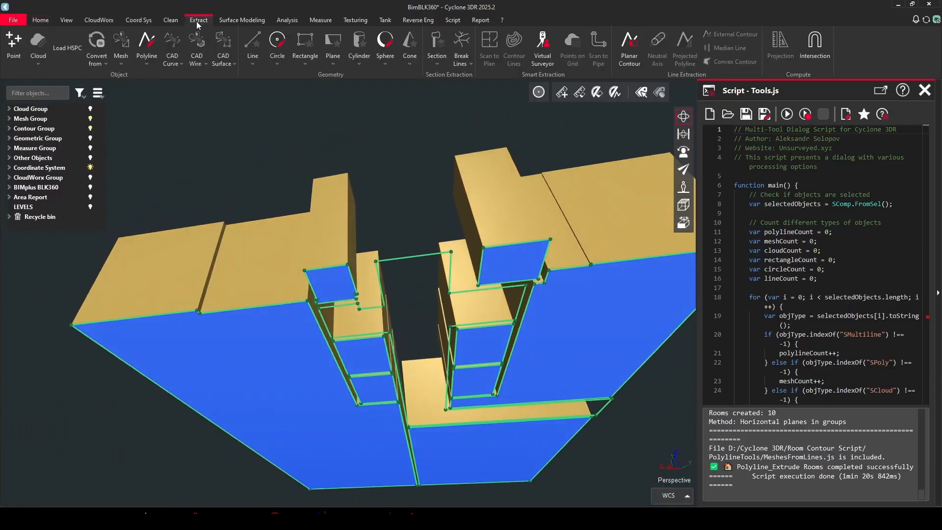
Extract a plane by Region Grow from the Gym 1 floor mesh with a 0.02 m tolerance
click(333, 47)
click(354, 98)
click(333, 47)
click(357, 153)
click(277, 353)
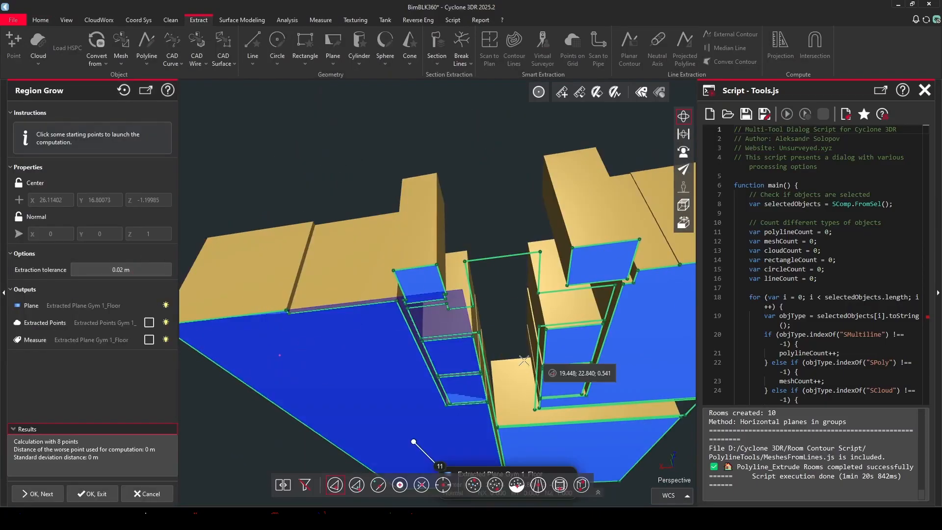
click(42, 493)
Extract a second Region Grow plane from the Gym 1 ceiling mesh and finish plane extraction
drag(274, 361, 369, 187)
click(369, 187)
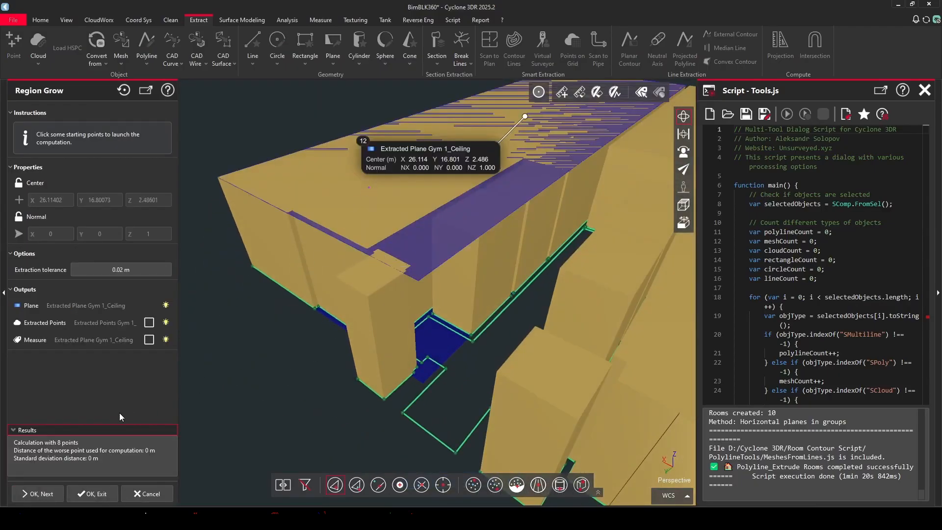
click(92, 493)
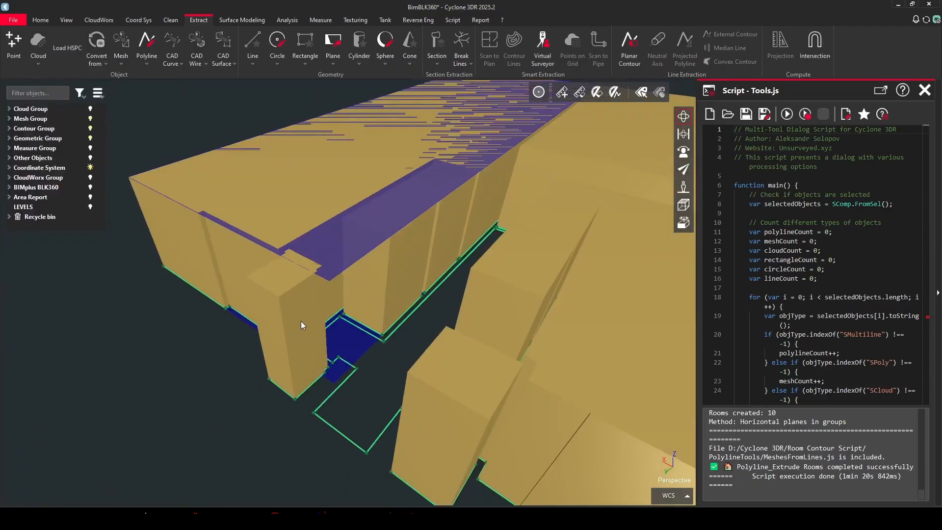
Place the extracted Gym 1 floor and ceiling planes in the LEVELS folder and check each plane in the model
double_click(43, 208)
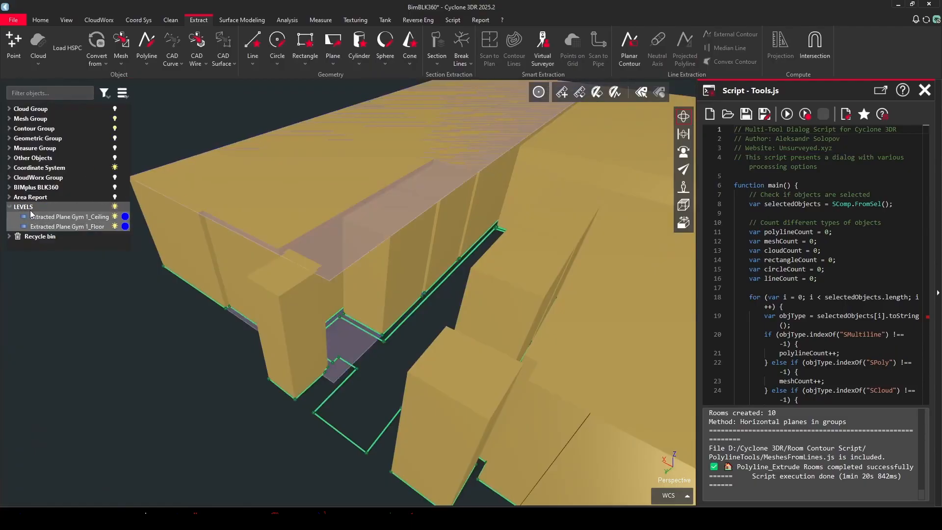
click(43, 225)
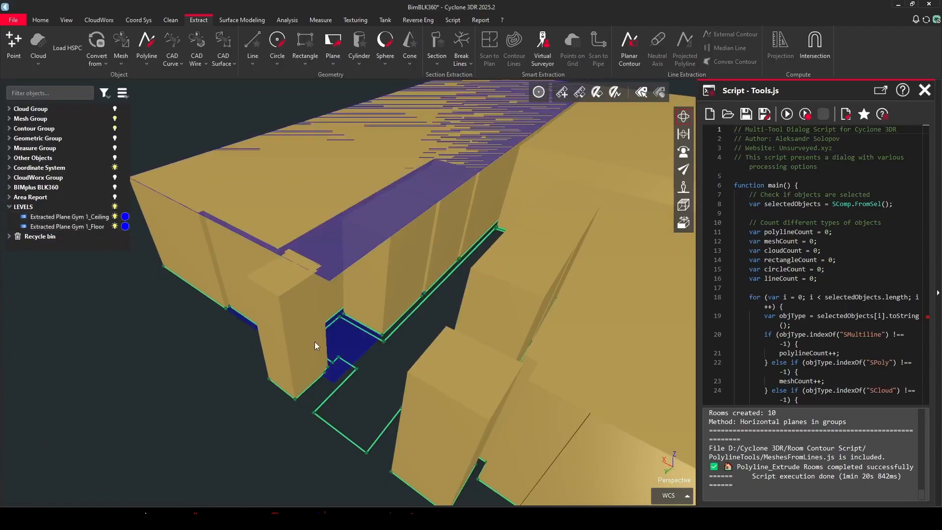
click(341, 251)
click(354, 341)
click(328, 255)
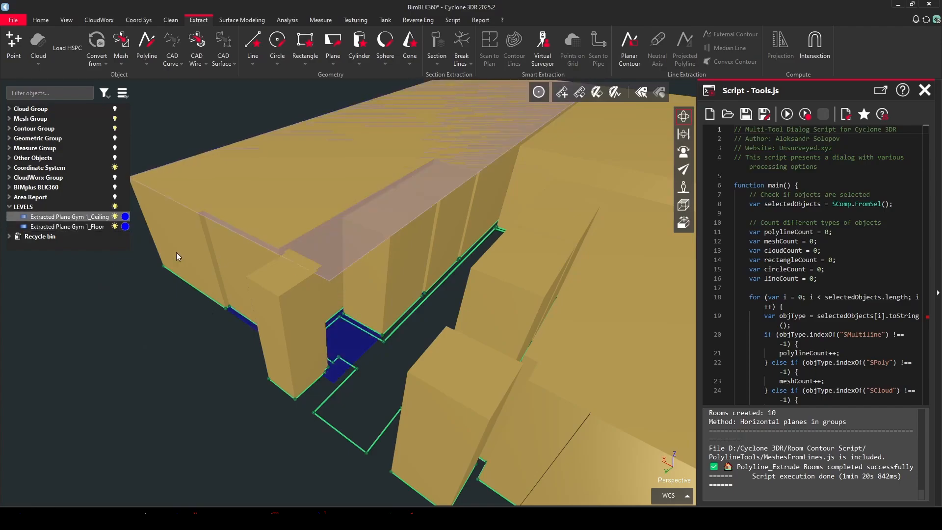
Run Polyline_Extrude Rooms on the Corridor 1 polyline with the method based on levels from the LEVELS group
click(328, 422)
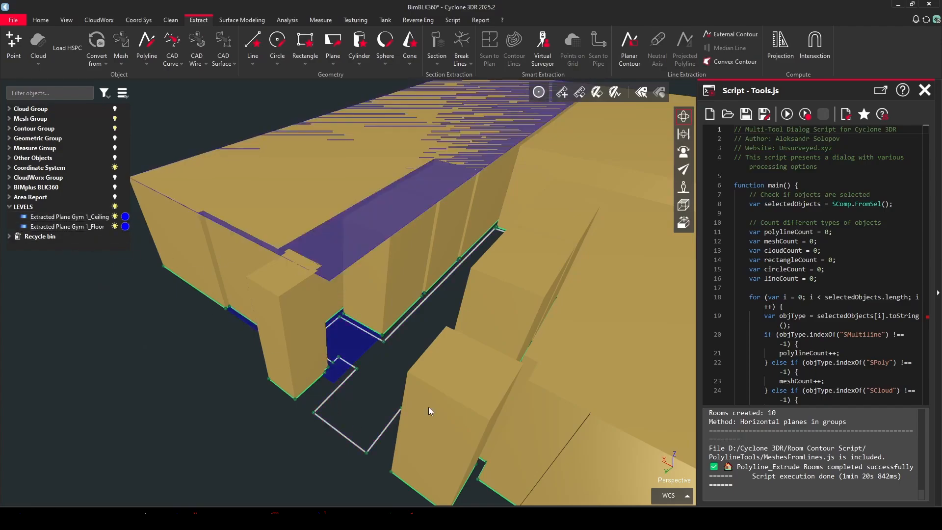
click(786, 114)
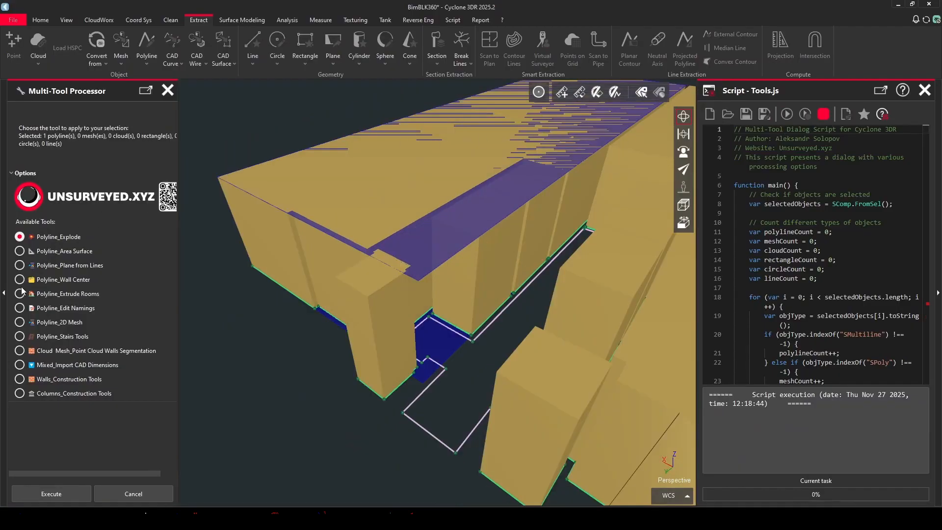
click(51, 493)
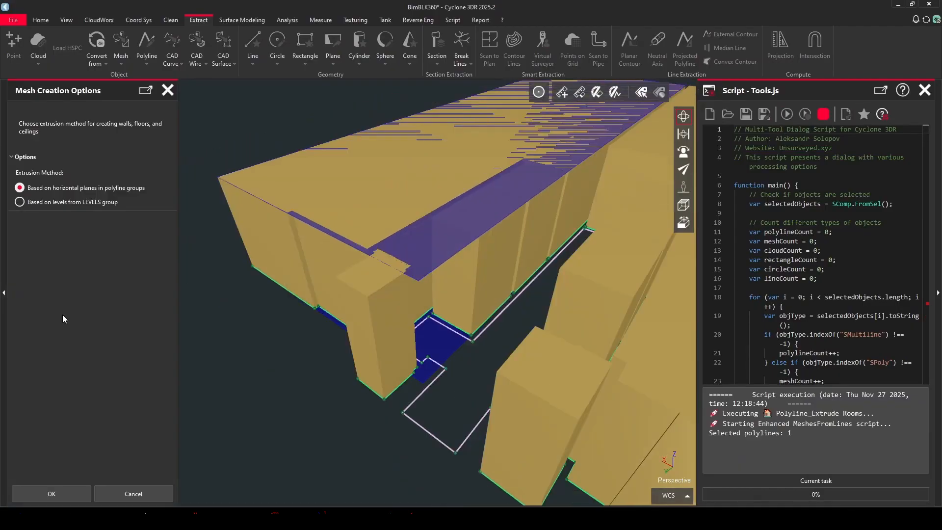
click(20, 202)
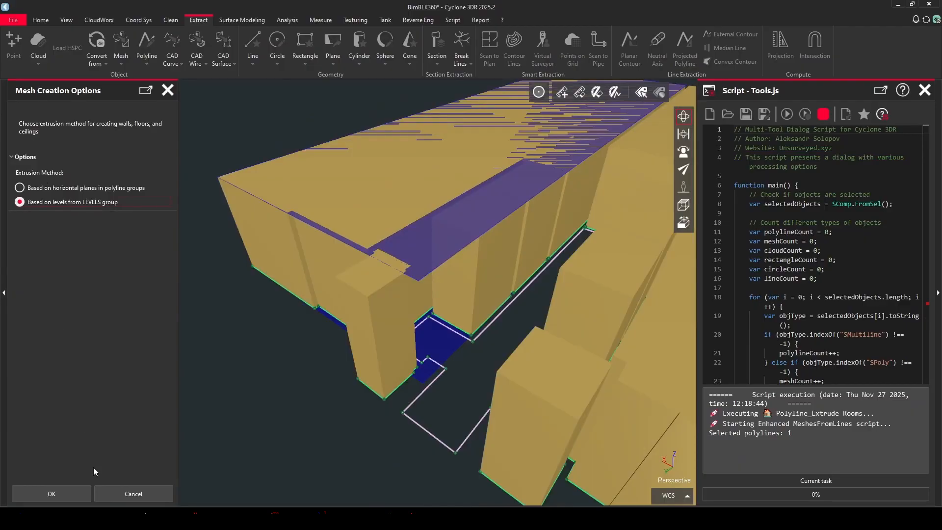
click(60, 493)
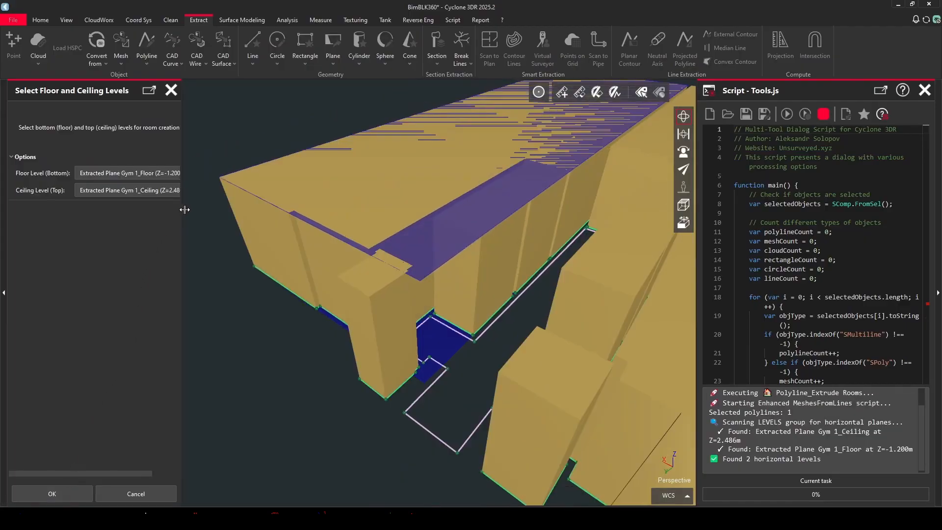
Create the corridor room using Extracted Plane Gym 1_Floor as the floor level and Extracted Plane Gym 1_Ceiling as the ceiling level
drag(185, 209, 261, 209)
click(224, 174)
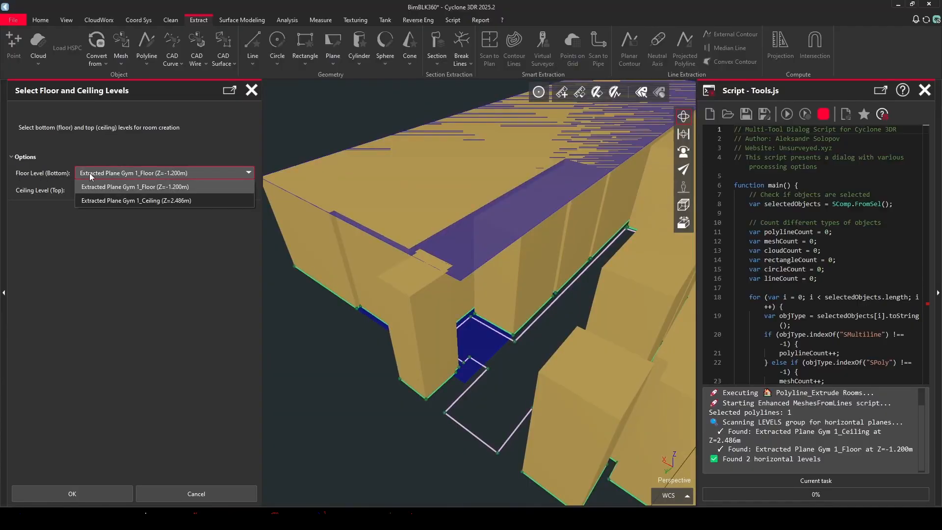
click(98, 187)
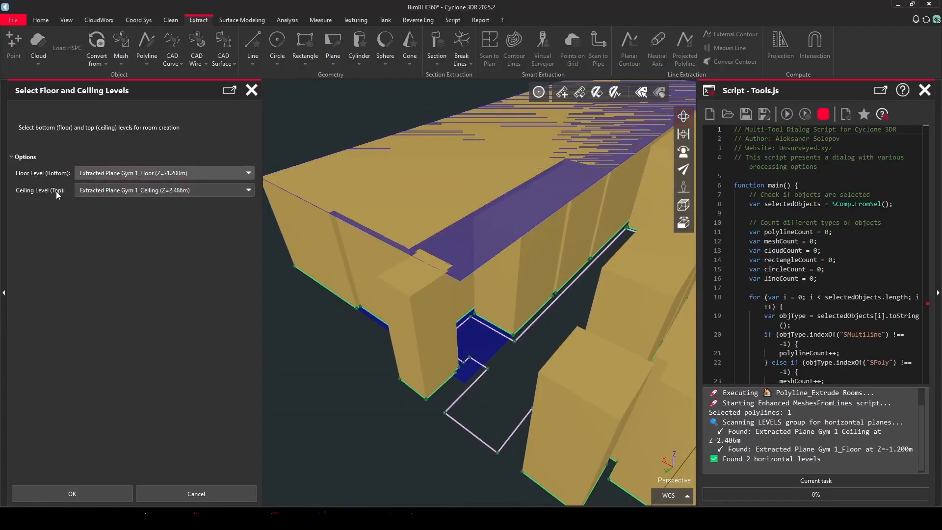
click(98, 192)
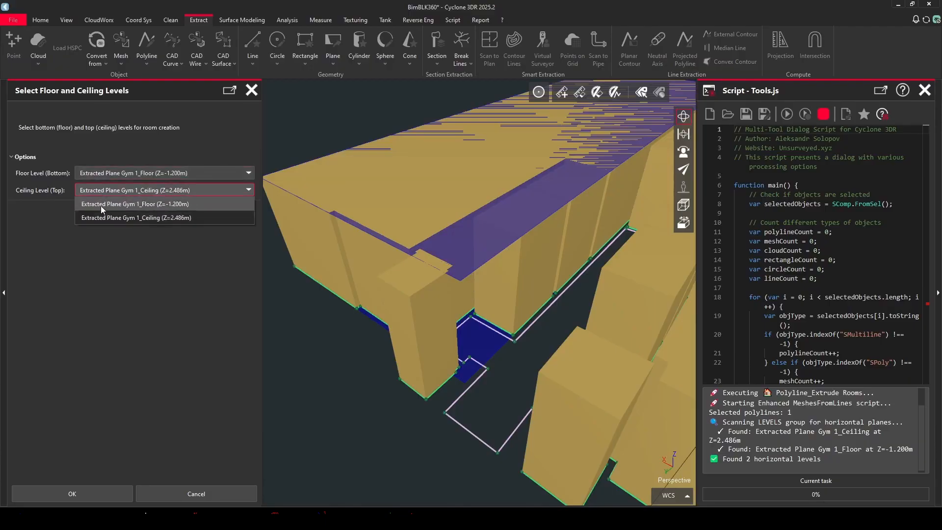
click(100, 216)
click(84, 492)
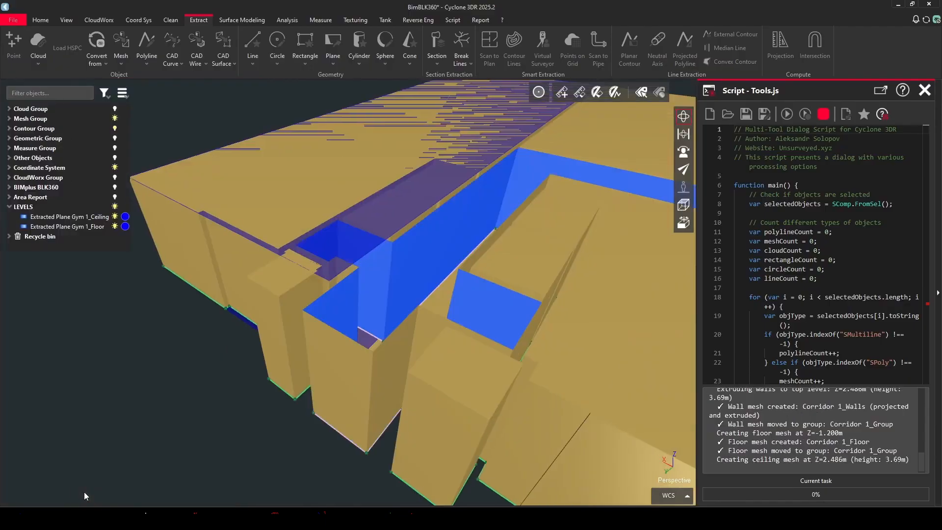
click(343, 364)
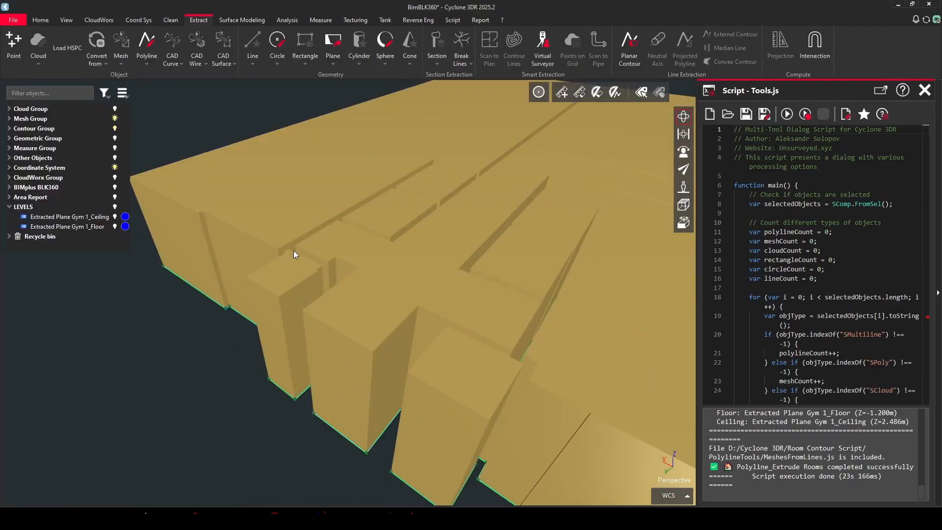
Inspect the extruded room meshes of the whole building from different sides
scroll(282, 260, down, 10)
drag(278, 266, 283, 216)
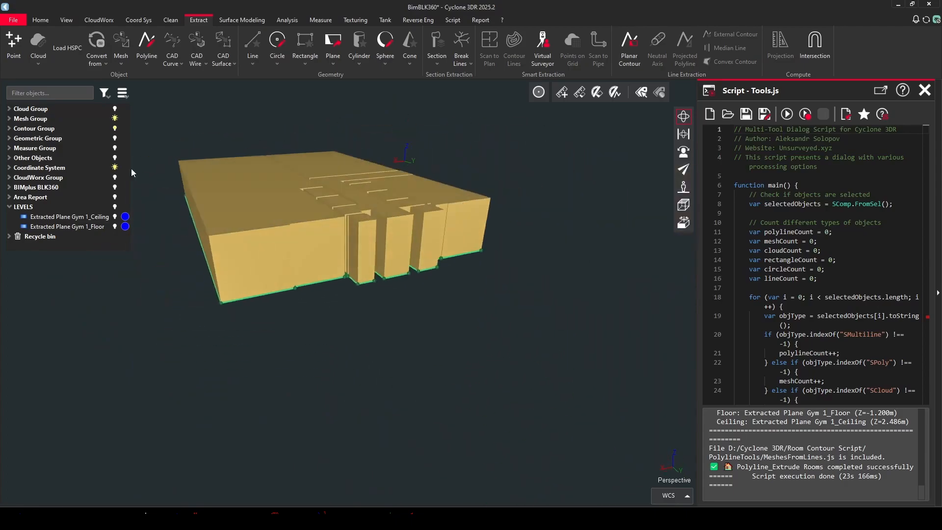
click(9, 108)
click(9, 108)
drag(363, 252, 412, 257)
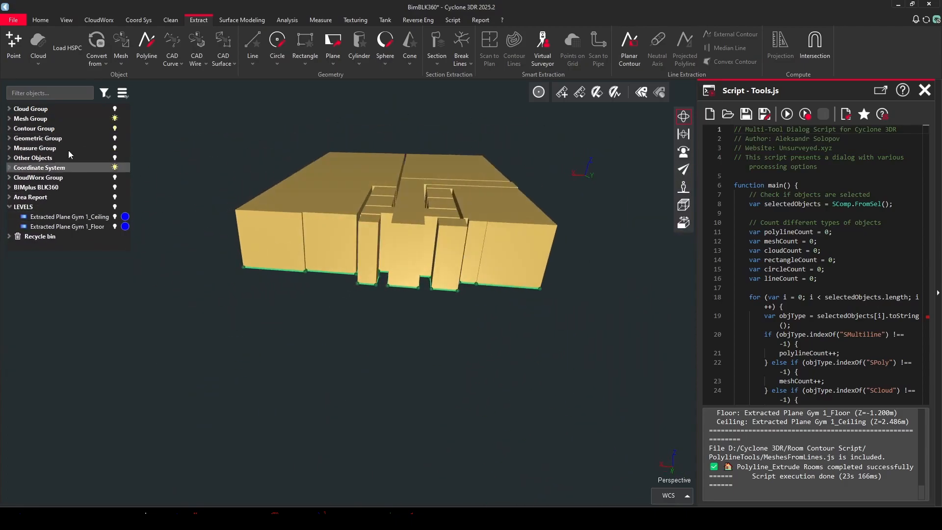
Expand Mesh Group and Pantry 1_Group, show only the pantry, and check its walls, floor and ceiling meshes
click(9, 118)
click(15, 217)
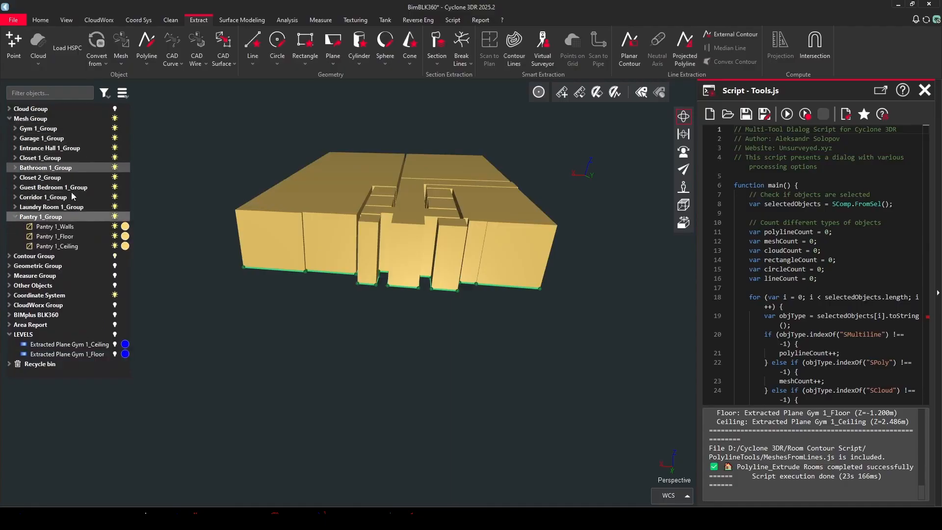
right_click(43, 222)
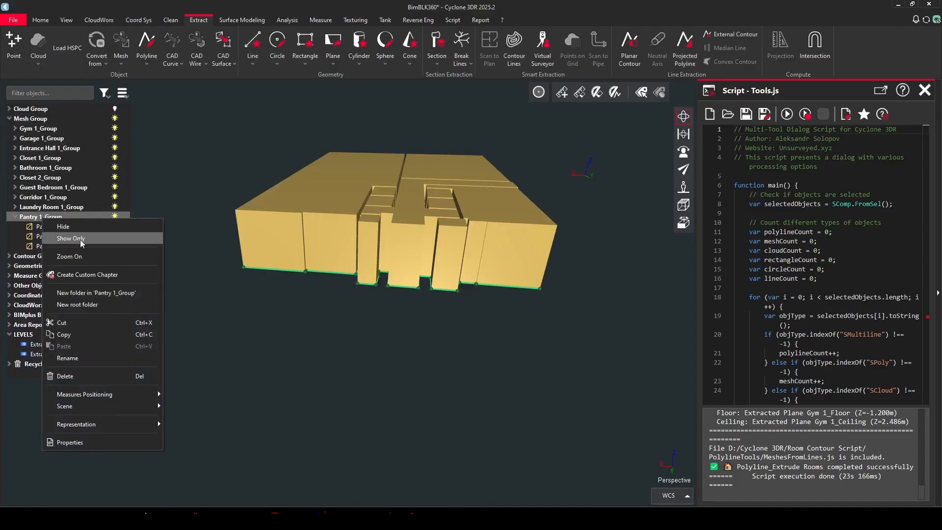
click(80, 239)
click(64, 246)
click(54, 226)
click(55, 236)
click(57, 246)
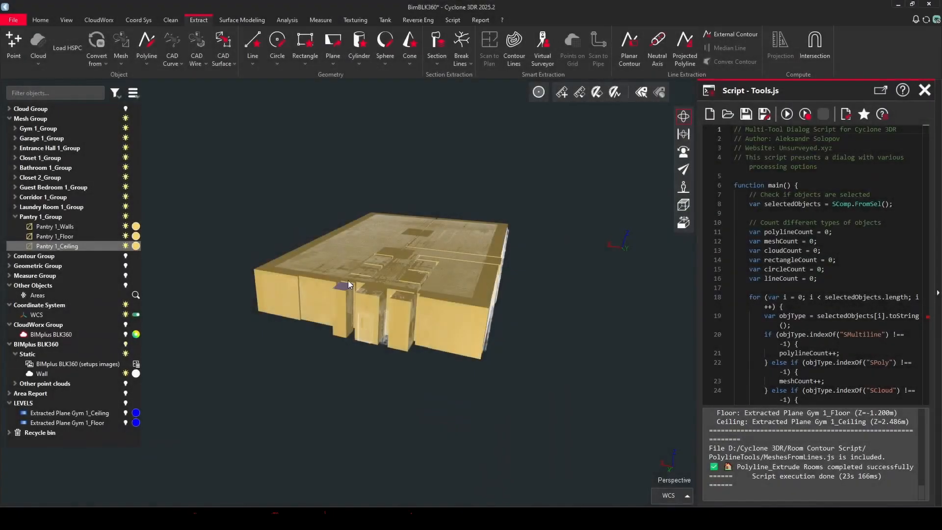
Select all the room meshes and run the Cloud Mesh_Filter Point Clouds and Inspect Mesh tool on them
mouse_move(314, 274)
mouse_down()
mouse_move(365, 276)
mouse_move(303, 280)
mouse_up()
drag(254, 191, 641, 412)
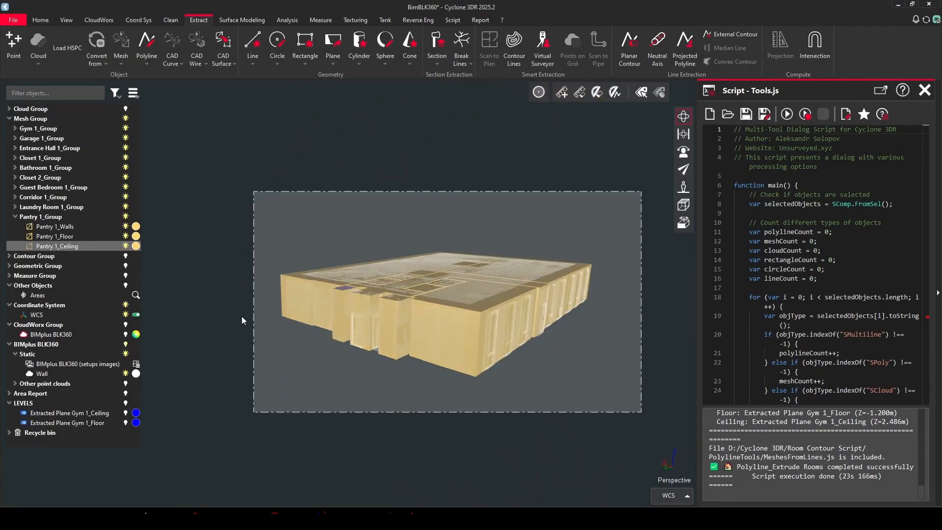
ctrl+click(39, 375)
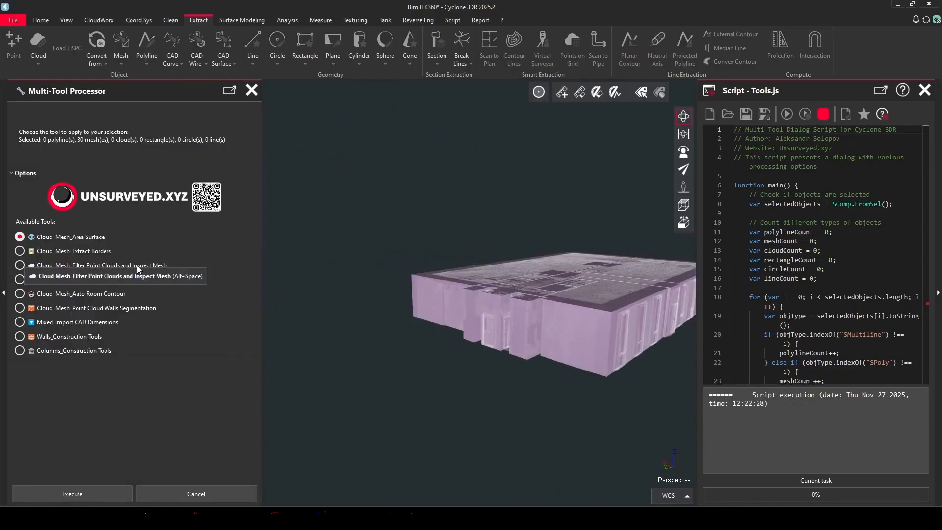
click(20, 266)
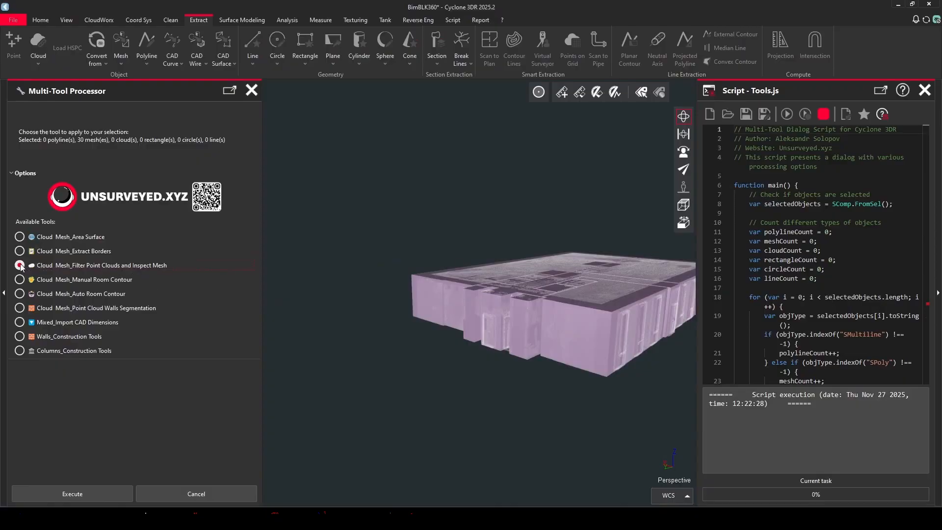
click(95, 493)
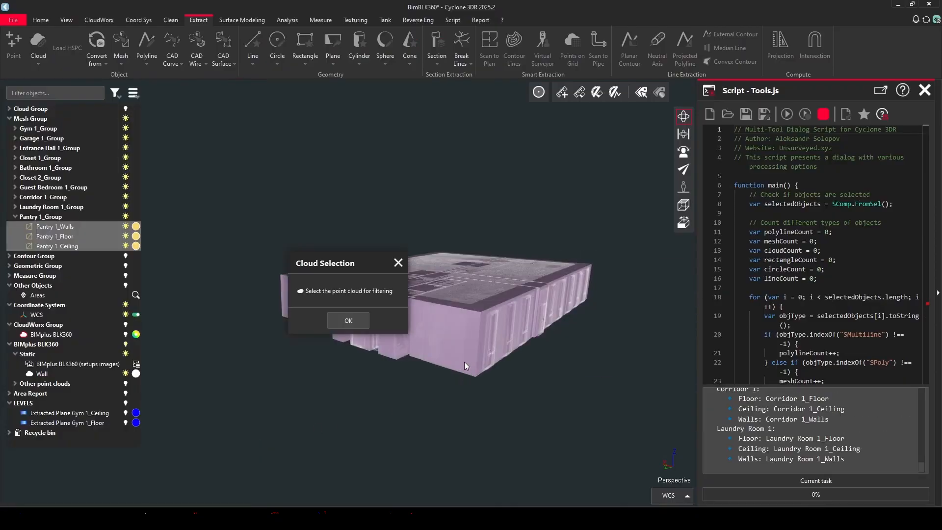
Filter the Wall cloud with 0.07 m tolerance, then analyze wall, floor and ceiling deviations with 0.15 m maximum distance and 0.03 m subdivision edges
click(349, 319)
scroll(493, 326, up, 5)
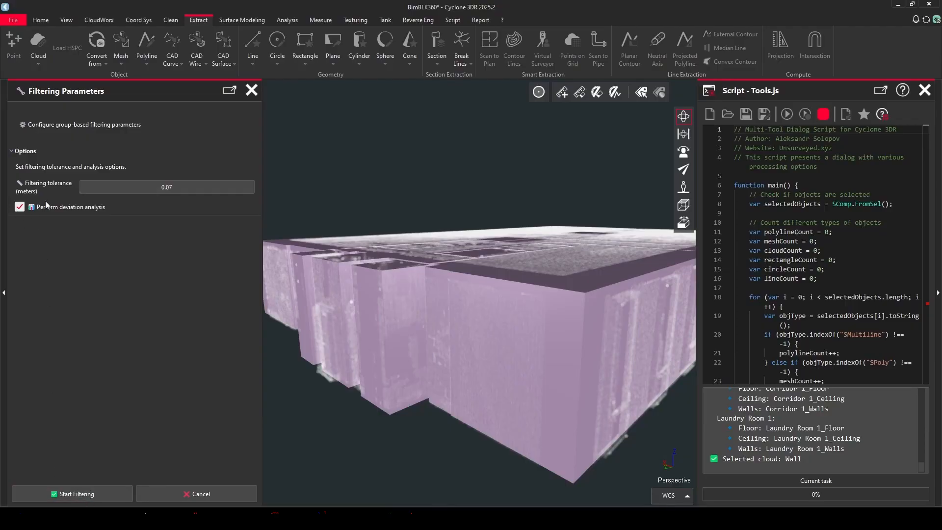
click(81, 495)
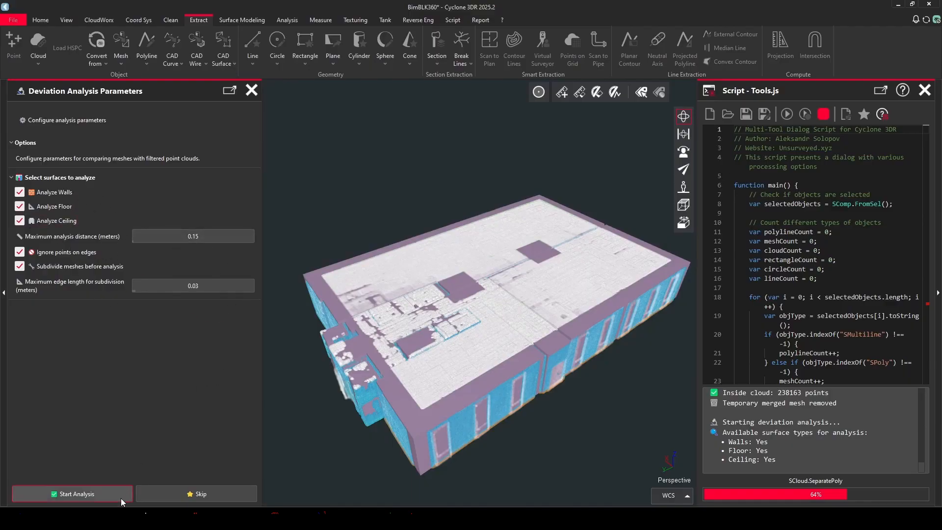
click(58, 493)
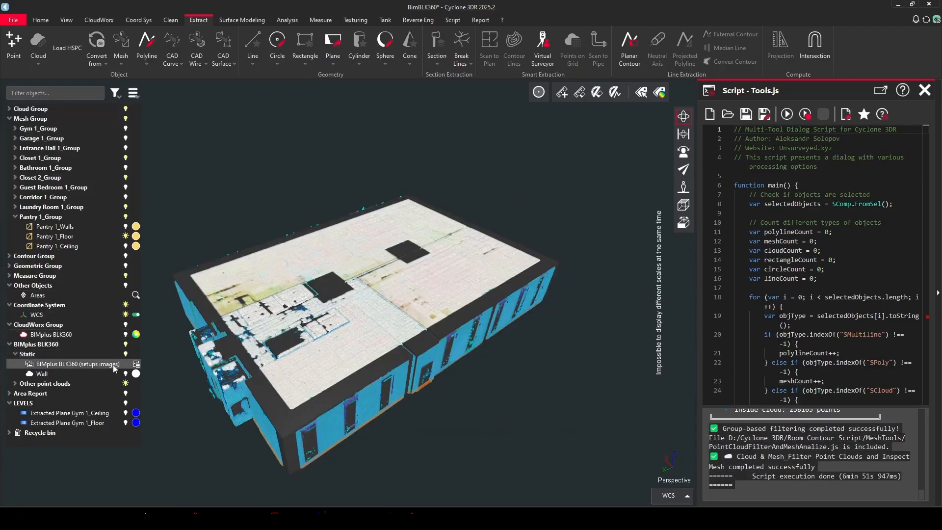
Hide the Cloud Group and Other point clouds so only the deviation-colored inspection results are displayed
right_click(38, 109)
click(63, 130)
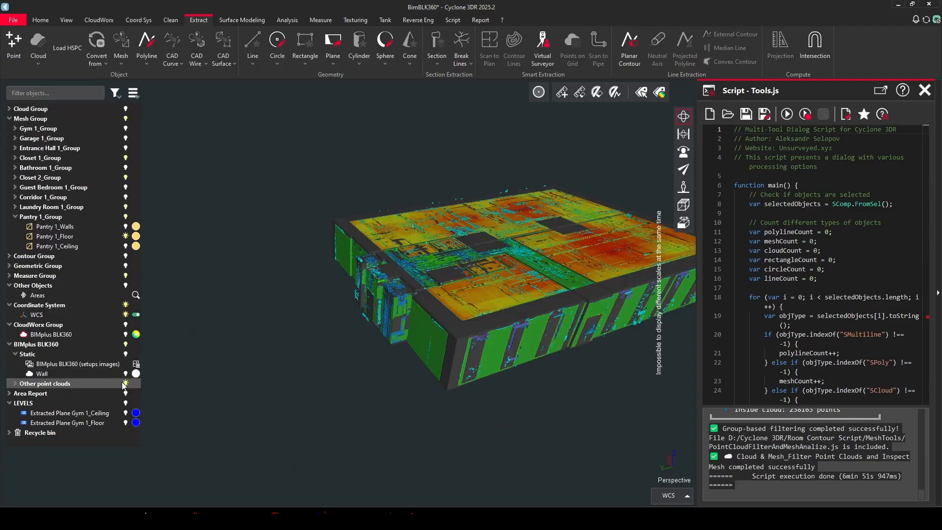
click(125, 383)
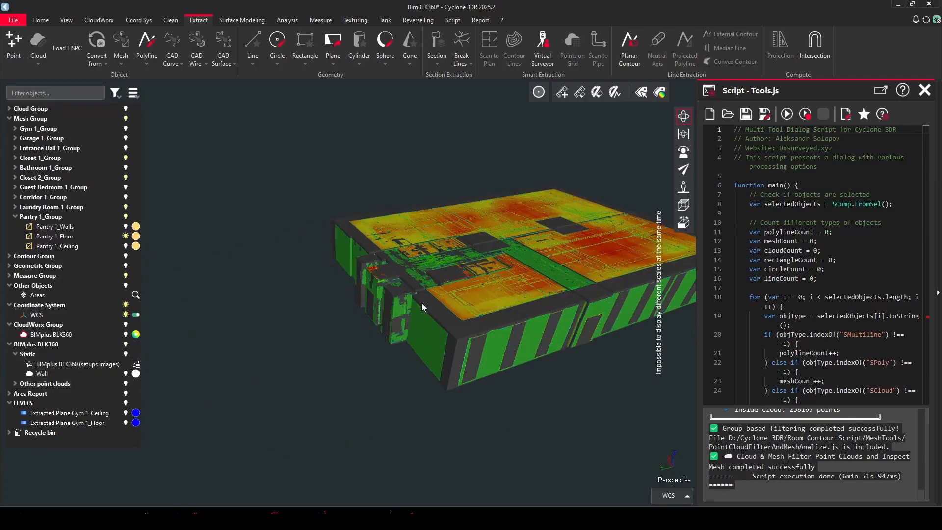
Examine the deviation colors on the walls, floor and ceiling inside the large room and from outside the building
scroll(482, 240, up, 4)
scroll(474, 246, up, 3)
drag(452, 304, 380, 275)
drag(401, 305, 398, 312)
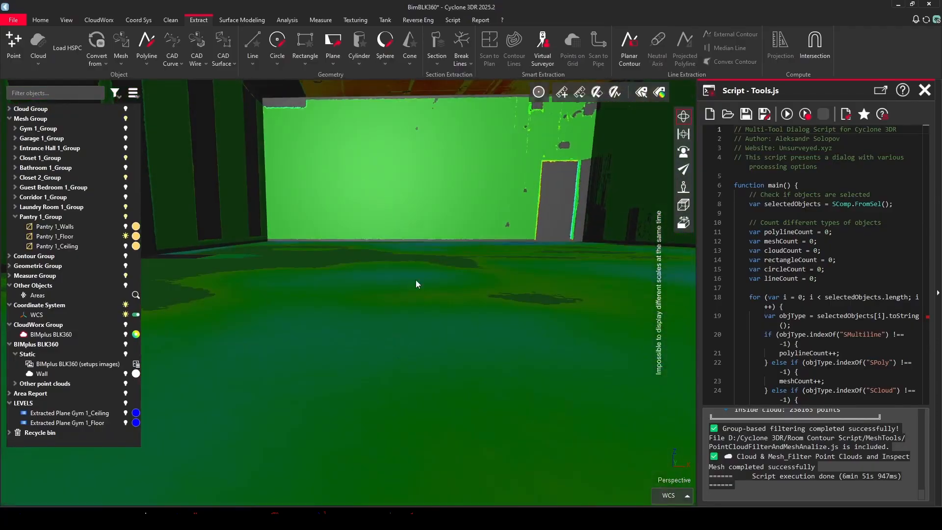
drag(451, 395, 330, 372)
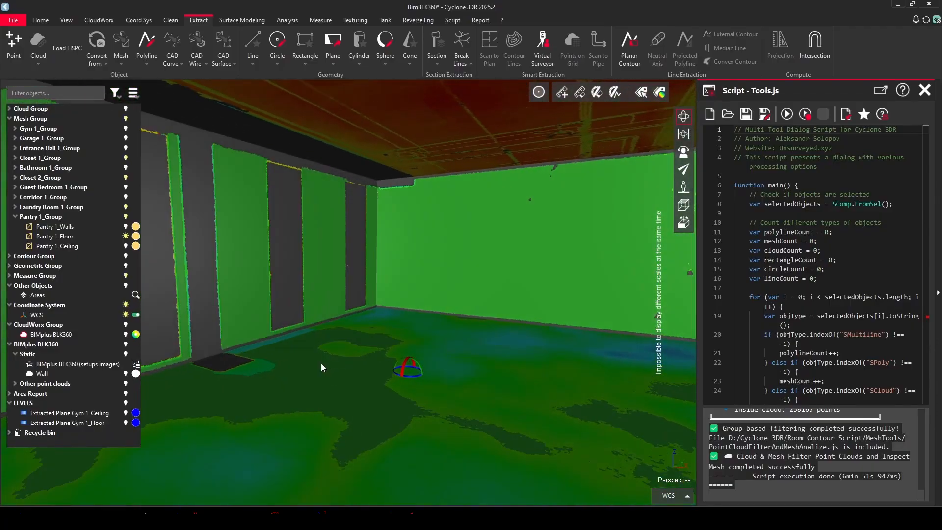
drag(355, 319, 410, 337)
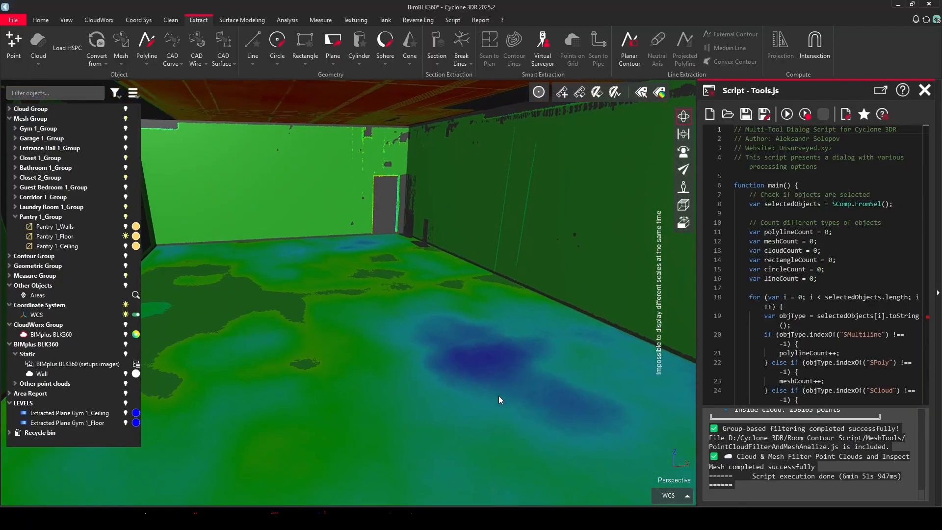
drag(375, 235, 409, 174)
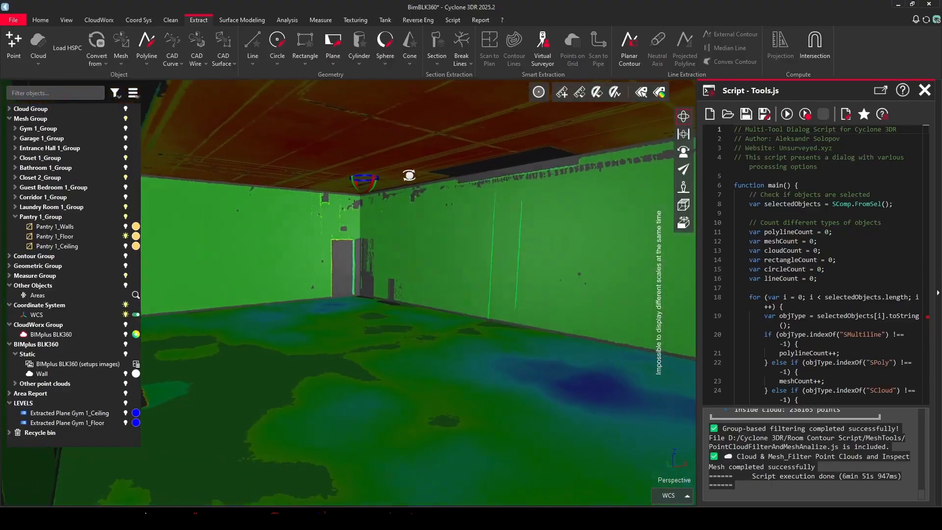
scroll(401, 179, up, 4)
scroll(402, 179, down, 4)
middle_drag(437, 332, 491, 332)
scroll(416, 287, down, 7)
drag(371, 284, 277, 286)
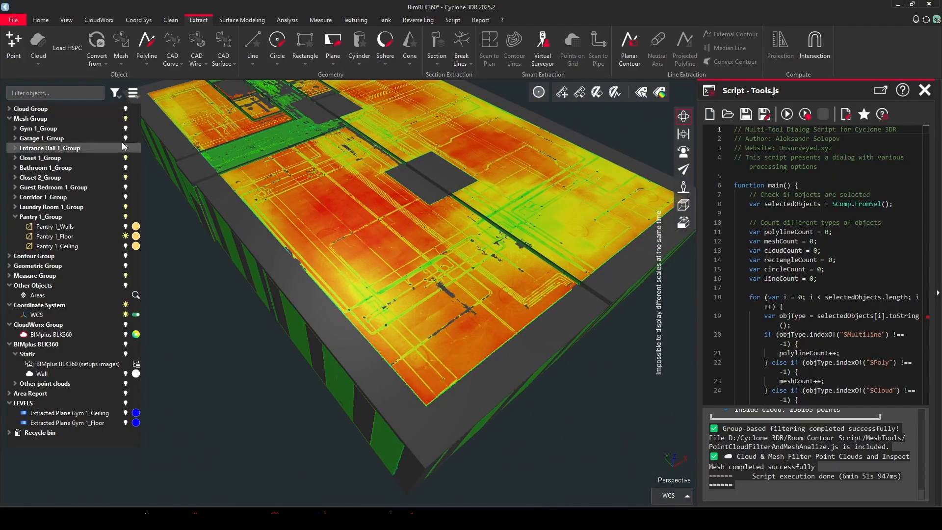
Expand Cloud Group and Gym 1, show only the Gym 1 clouds, and inspect the filtered floor, ceiling, wall and inside points
click(9, 109)
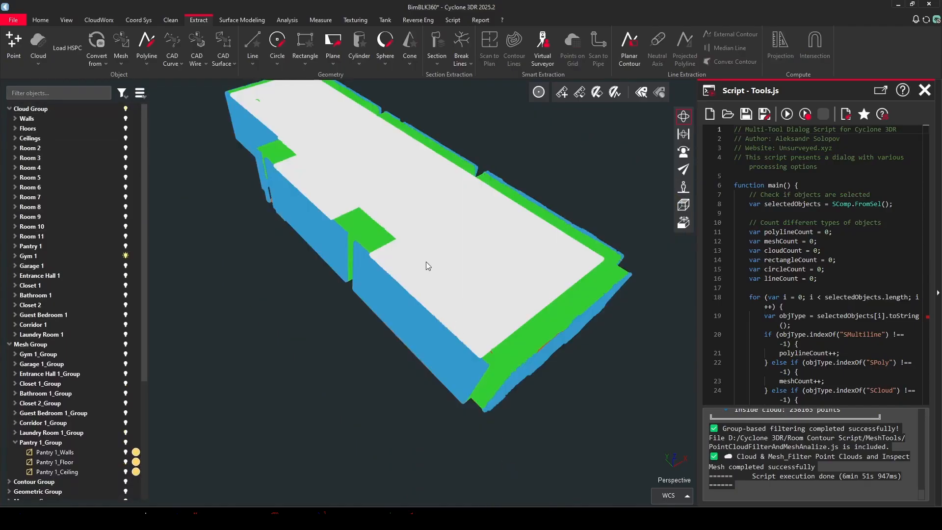
drag(425, 261, 309, 225)
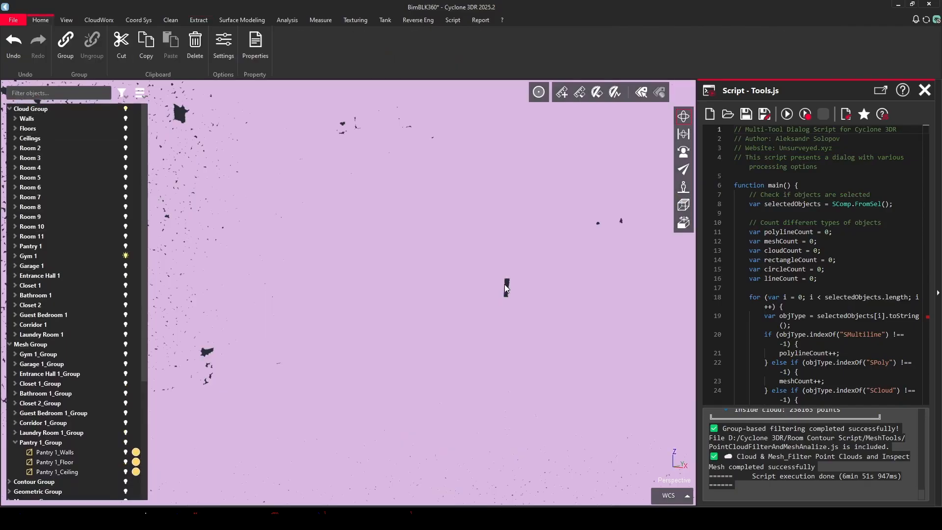
click(506, 286)
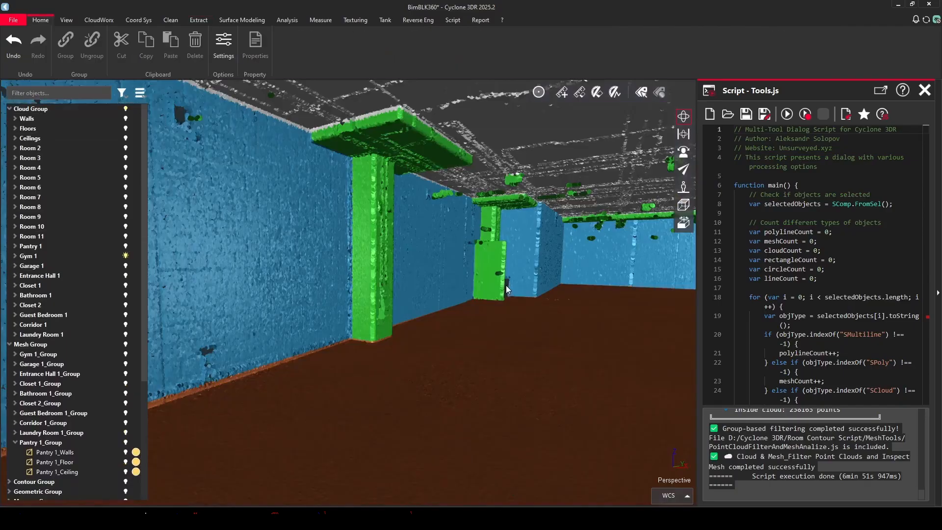
drag(413, 232, 101, 320)
click(15, 256)
drag(371, 221, 262, 283)
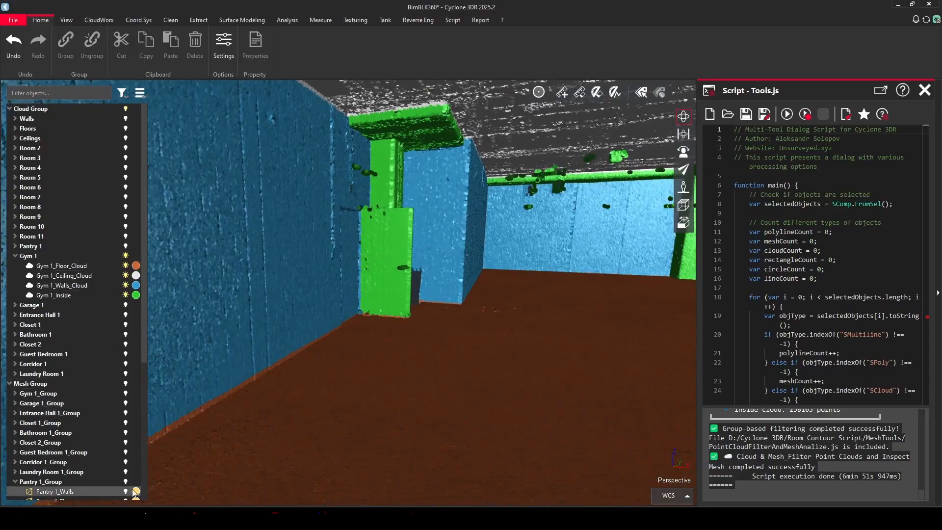
Show the Gym 1_Group meshes together with the Gym 1 clouds and compare them inside the room
click(127, 394)
drag(334, 273, 523, 282)
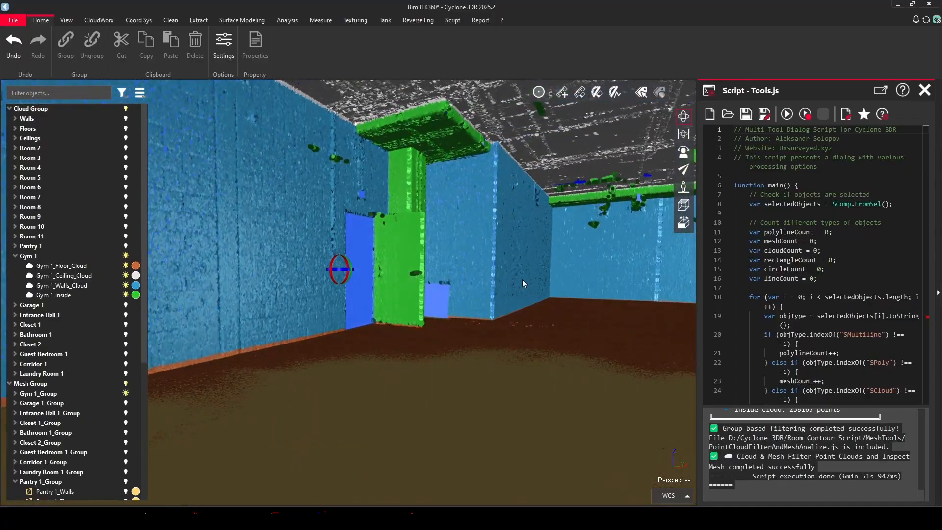
middle_drag(524, 282, 458, 280)
Show only the Gym 1_Inside cloud and examine the remaining column and beam points from different sides
click(337, 200)
right_click(339, 202)
click(354, 219)
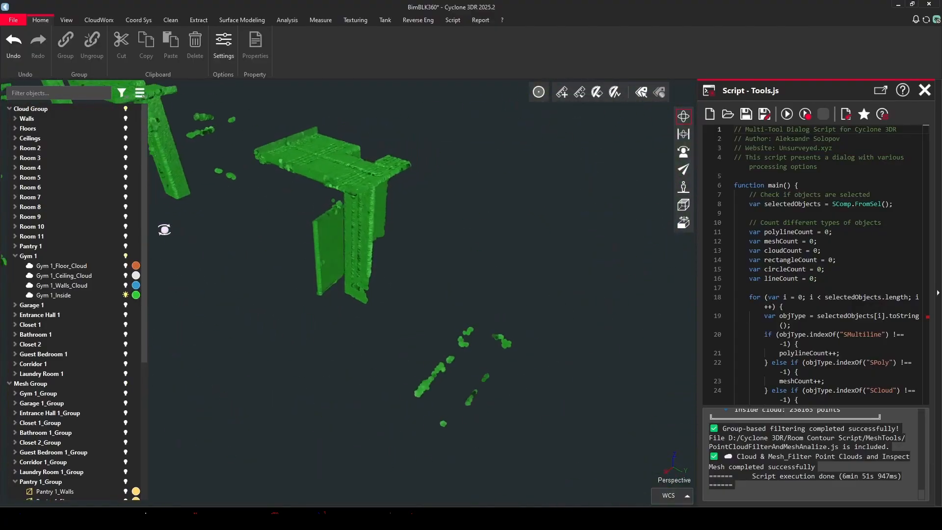
drag(334, 238, 315, 215)
middle_drag(655, 270, 530, 118)
drag(432, 245, 393, 262)
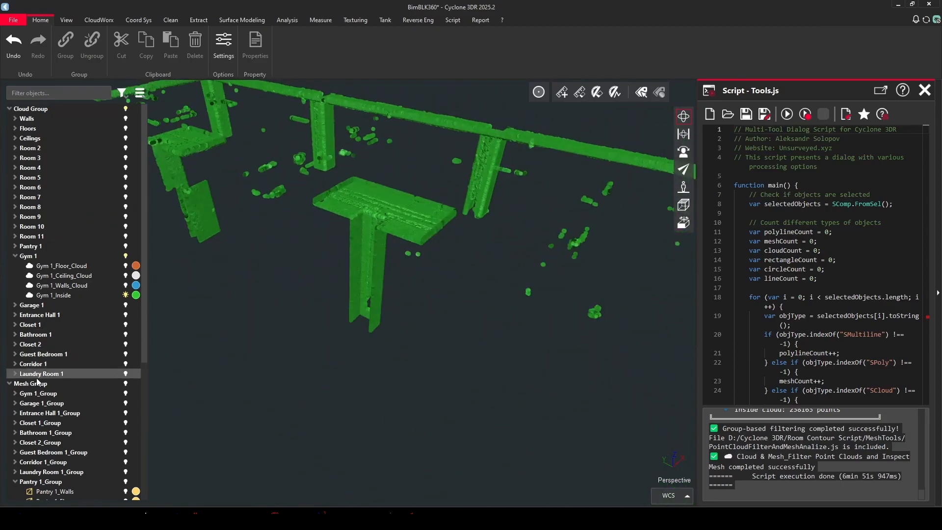